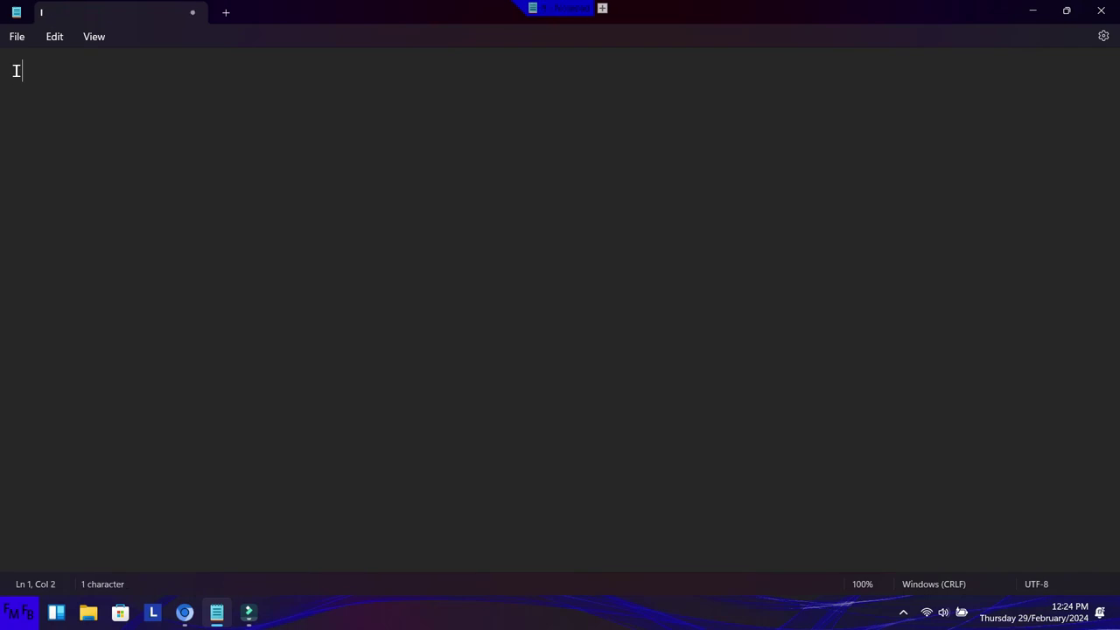
Write the English intro about resizing an Excel image without changing aspect ratio, plus its Spanish translation
{"action": "type", "text": "n this video, I will show you how to resize an image"}
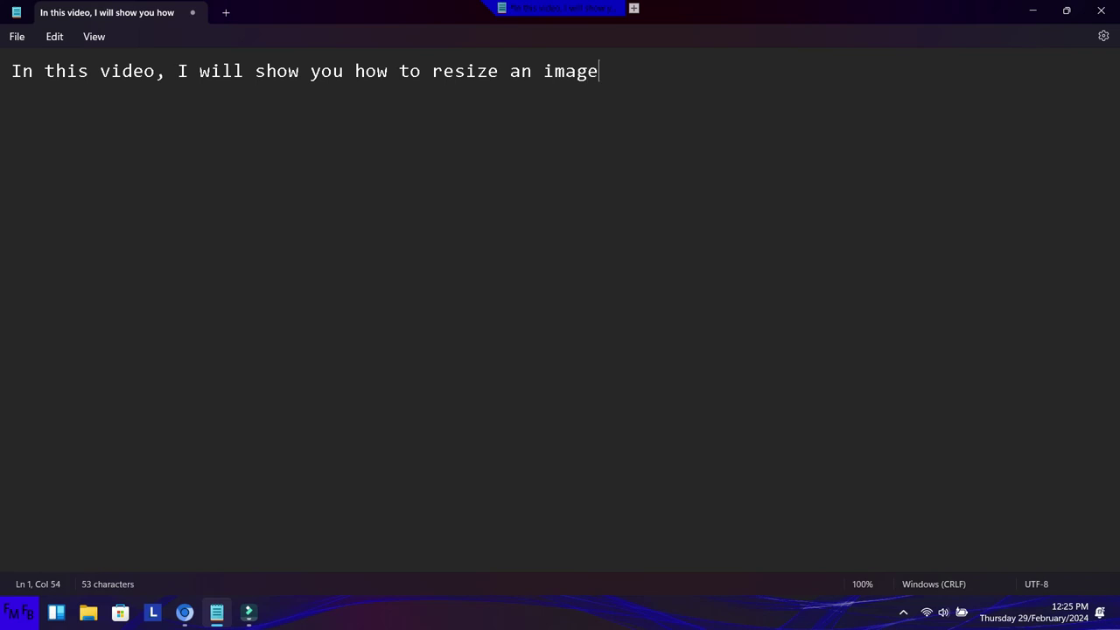
{"action": "type", "text": " in Excel without "}
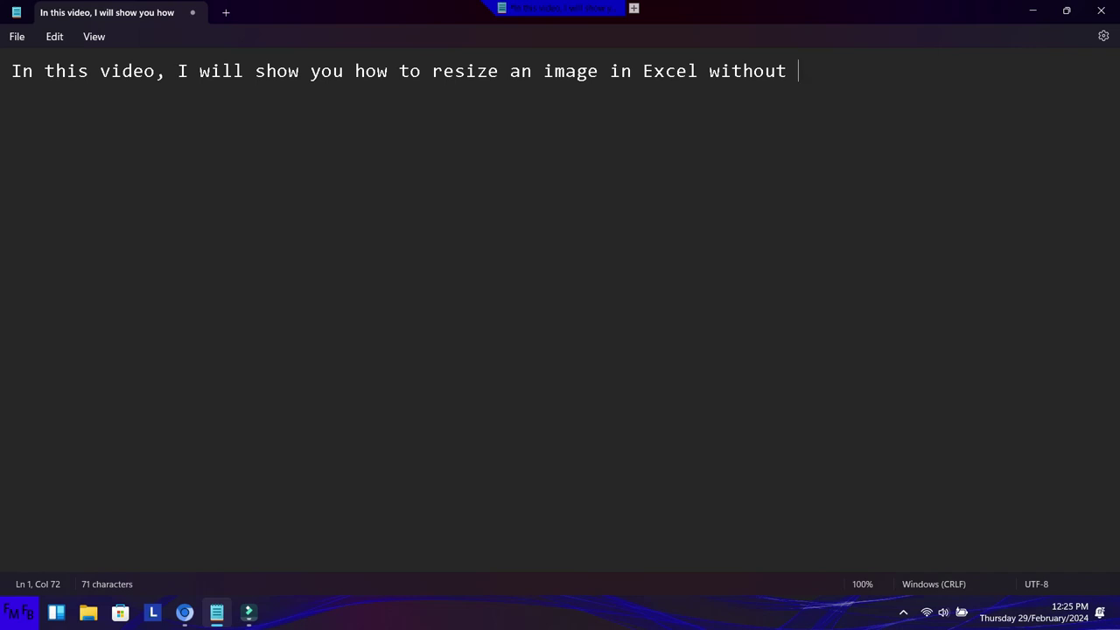
{"action": "type", "text": "changing the aspect ratio./E"}
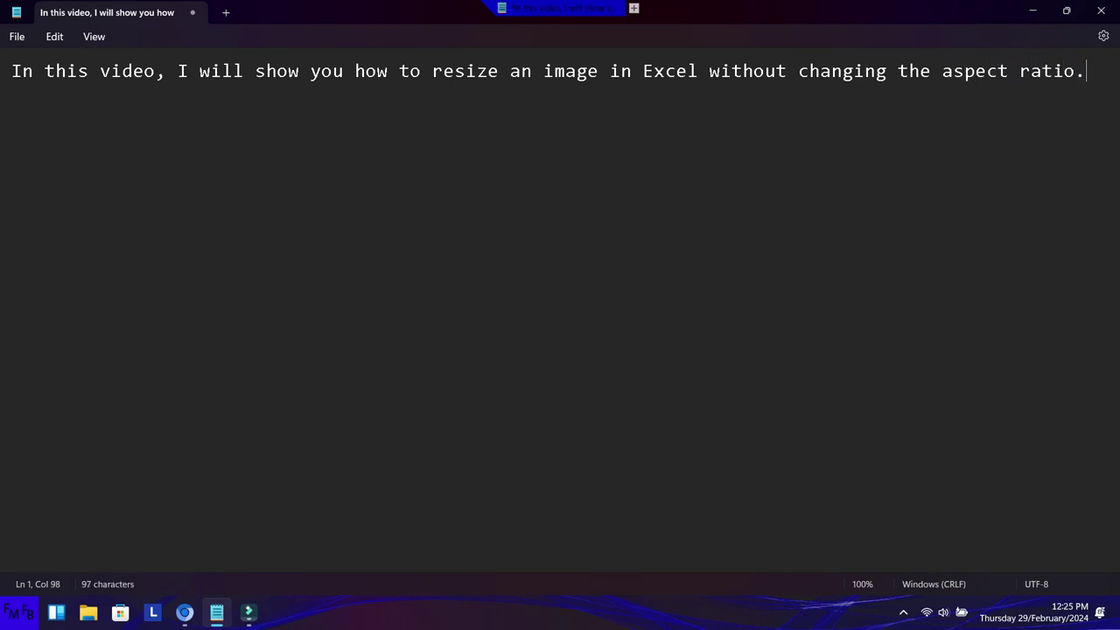
{"action": "type", "text": "n este video, yo les mostrar"}
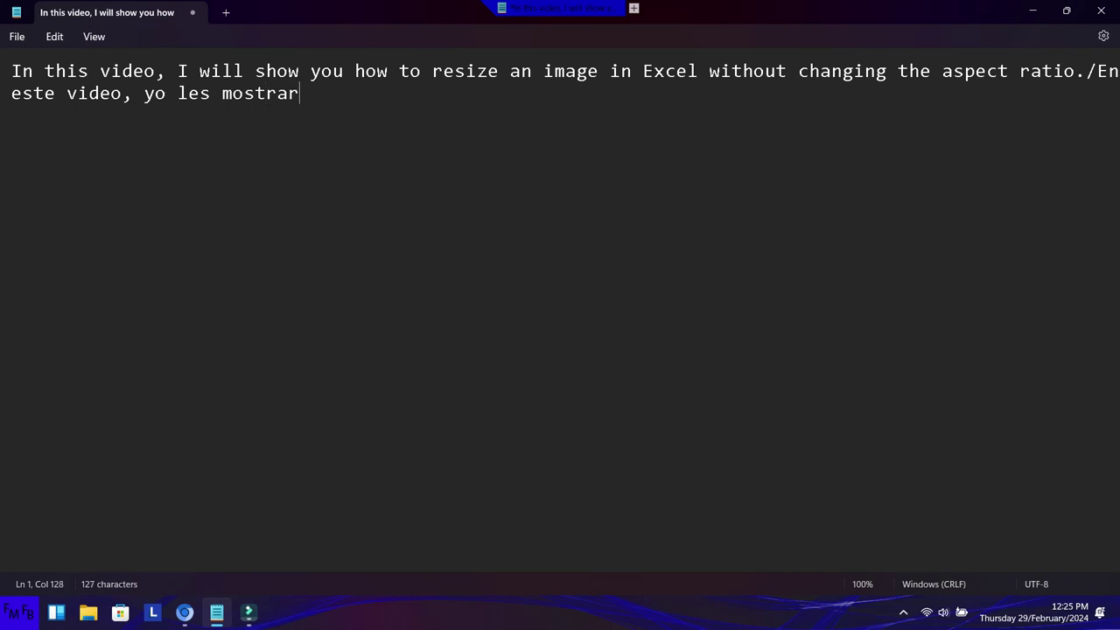
{"action": "type", "text": "é como "}
{"action": "type", "text": "cambiar el tama"}
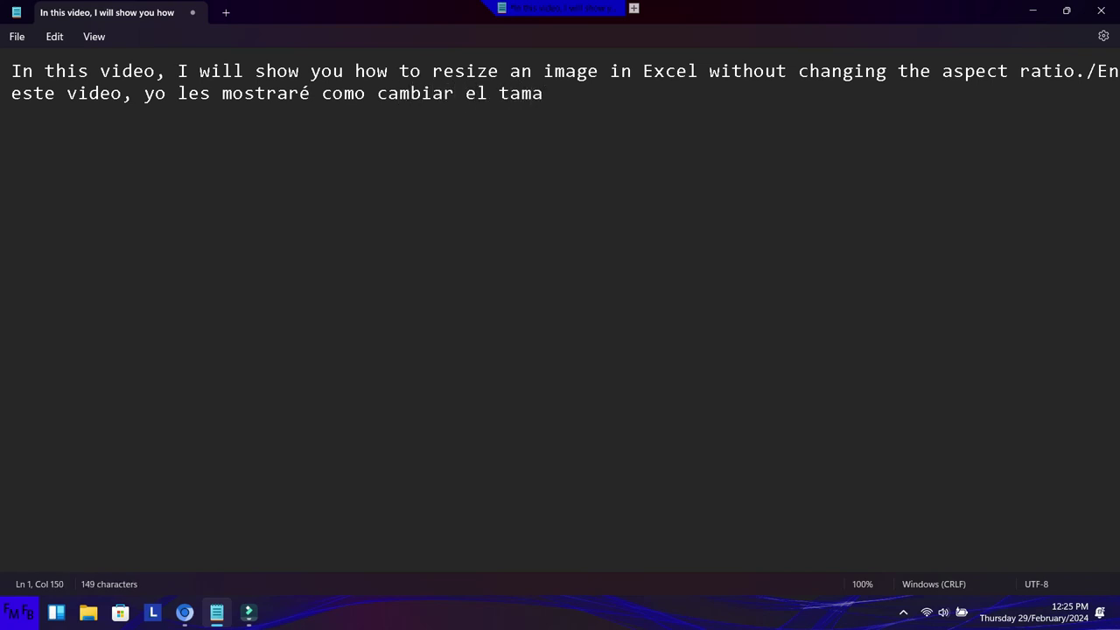
{"action": "type", "text": "ño de uan imagen sin dist"}
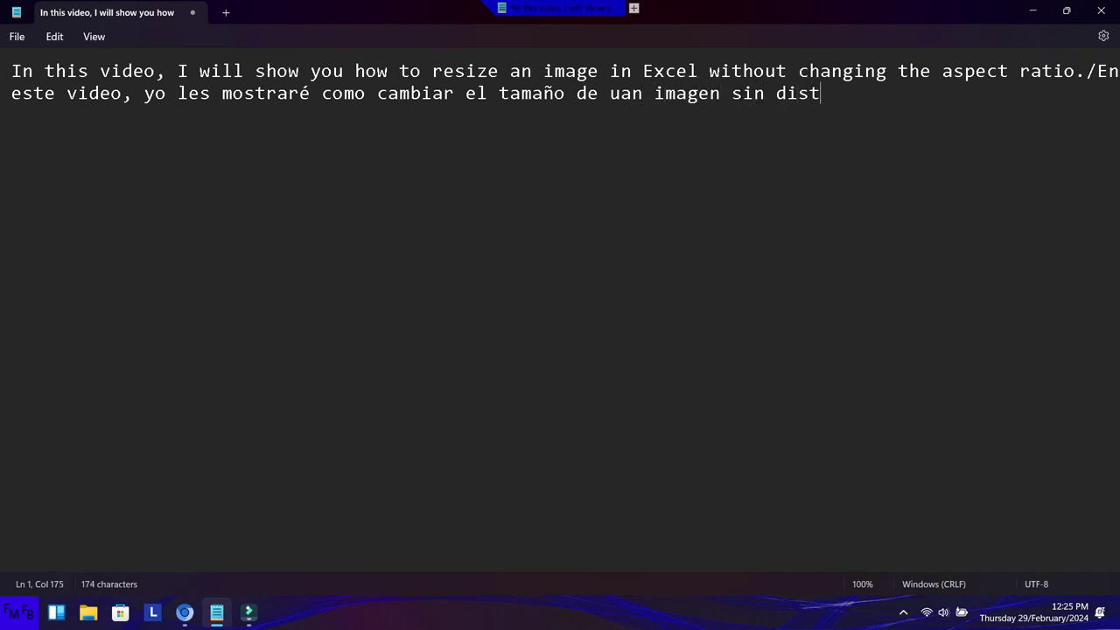
{"action": "type", "text": "orsionarla en Excel."}
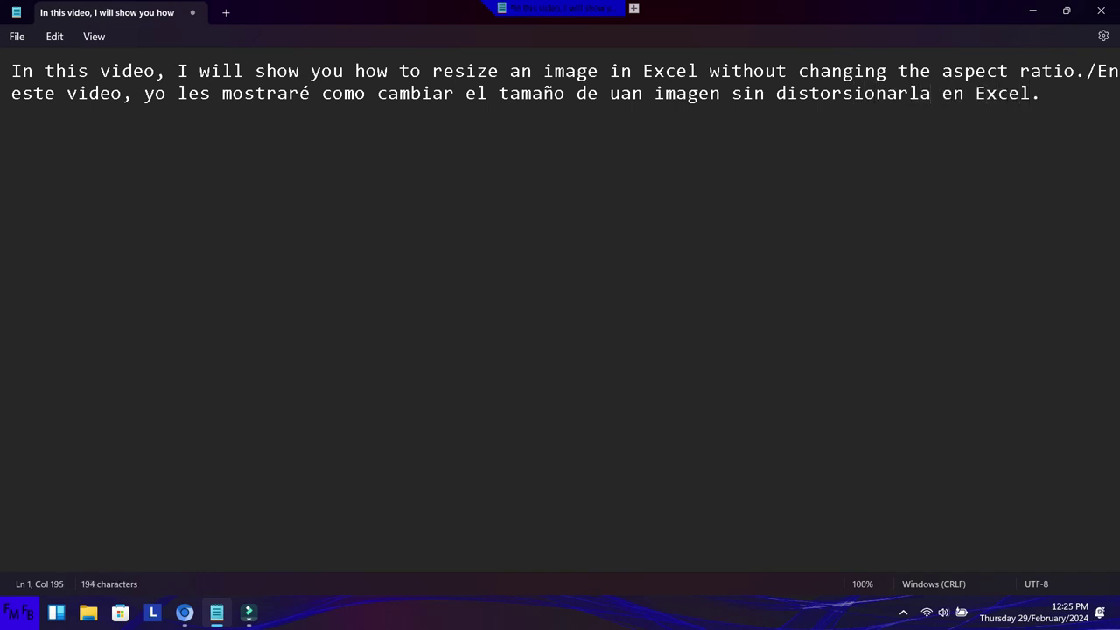
{"action": "key", "text": "Return"}
Launch Excel from the Start menu's Office folder and create blank workbook Book1
{"action": "key", "text": "super"}
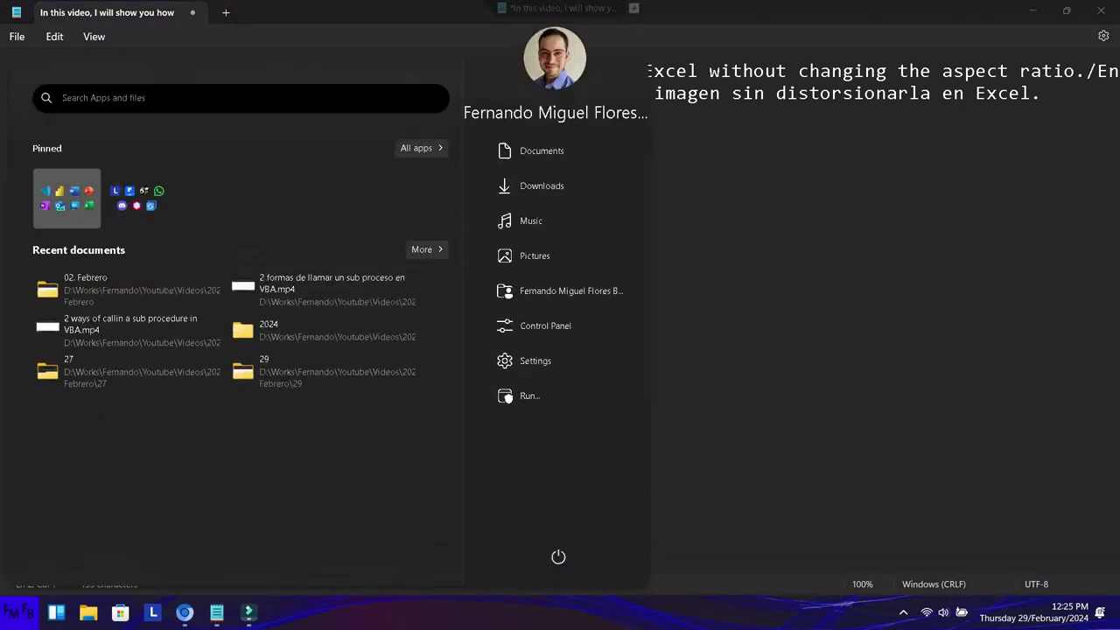
{"action": "key", "text": "Return"}
{"action": "key", "text": "Right"}
{"action": "key", "text": "Right"}
{"action": "key", "text": "Right"}
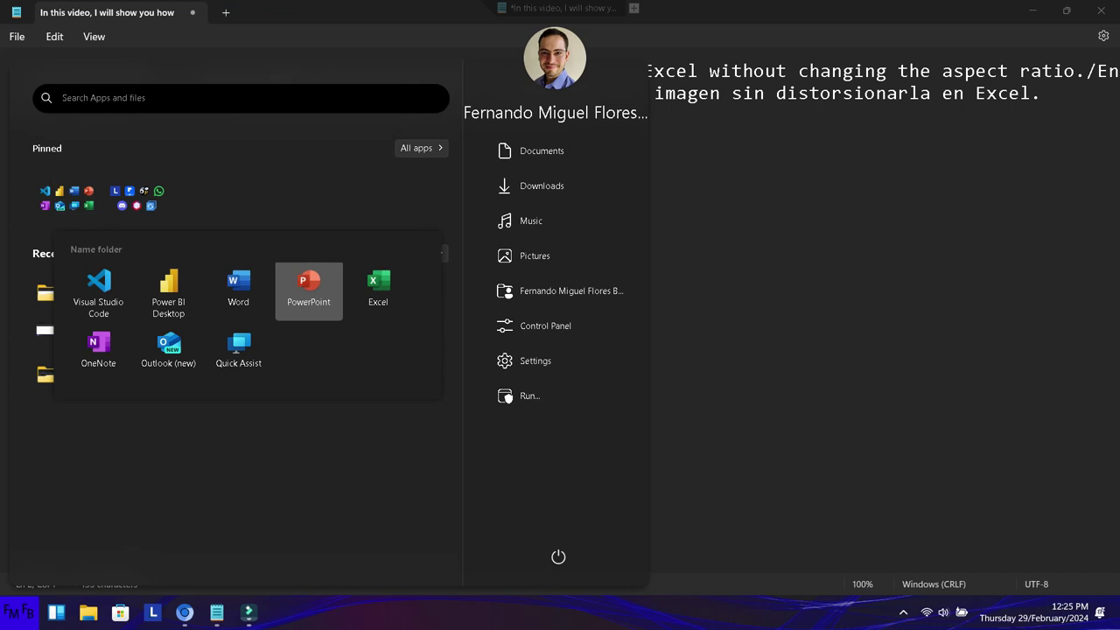
{"action": "key", "text": "Right"}
{"action": "key", "text": "Return"}
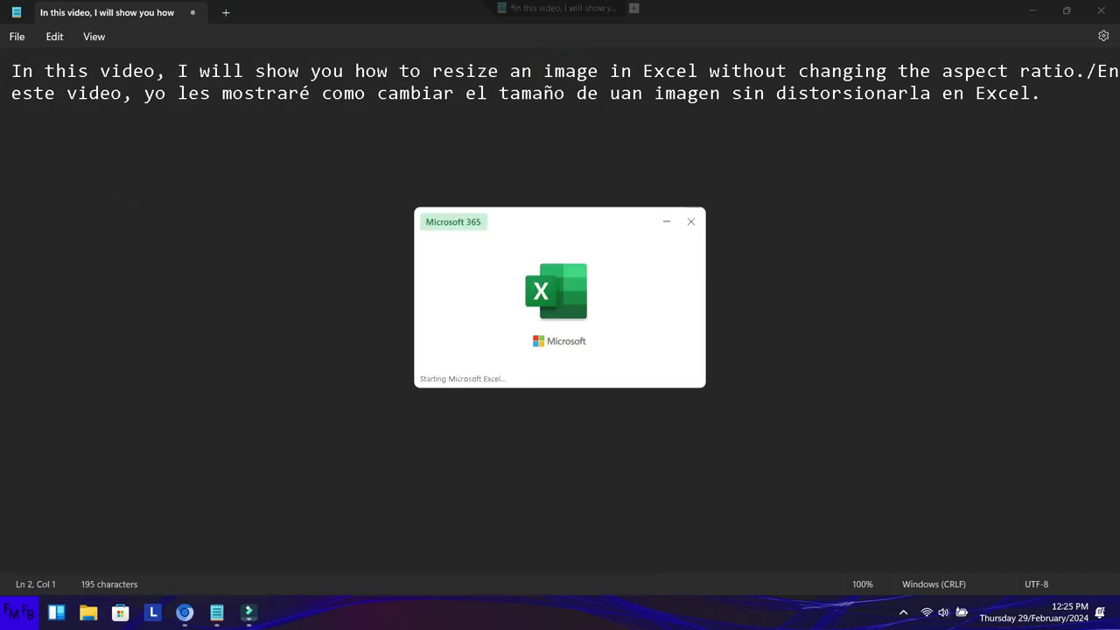
{"action": "key", "text": "Return"}
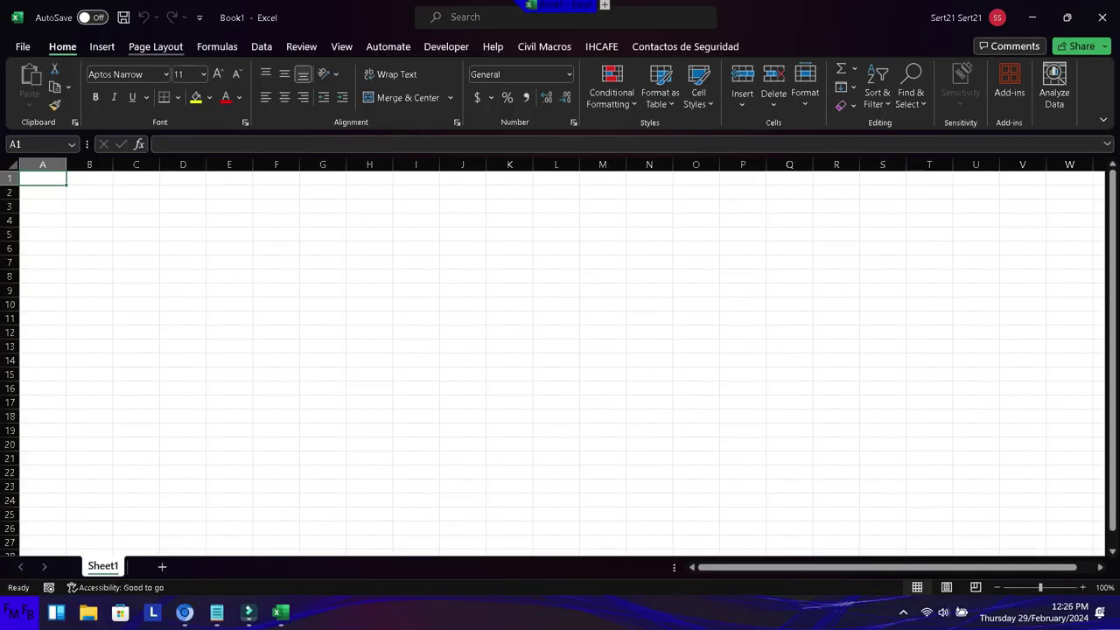
Insert fruit.jpg from the Youtube > Images folder onto Sheet1 via Insert > Pictures > This Device
{"action": "left_click", "coordinate": [101, 46]}
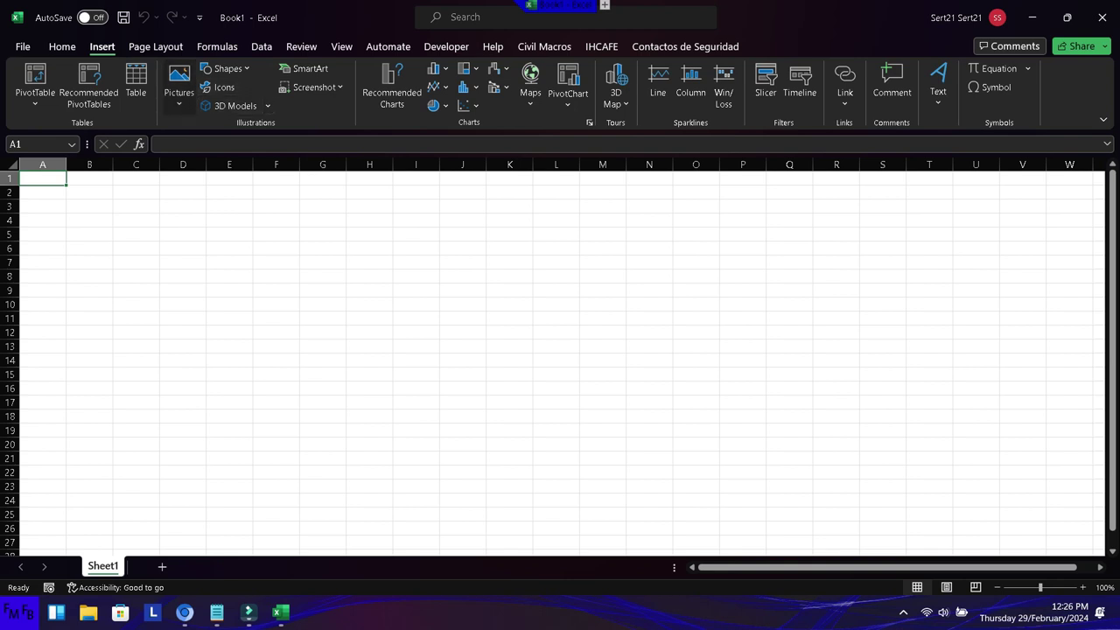
{"action": "left_click", "coordinate": [178, 83]}
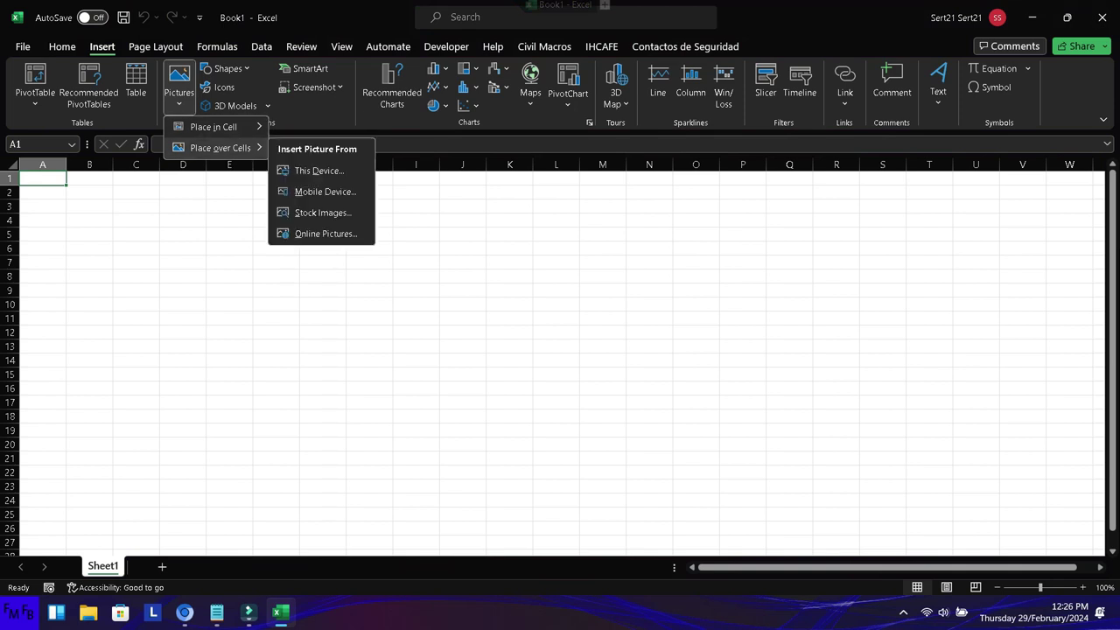
{"action": "left_click", "coordinate": [319, 170]}
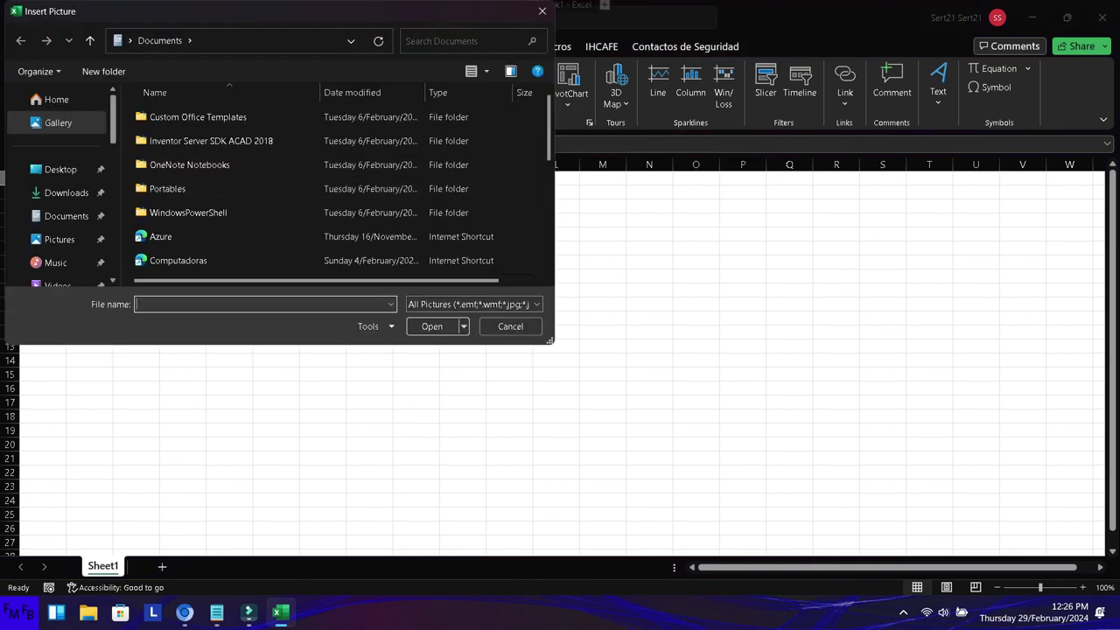
{"action": "scroll", "coordinate": [62, 197], "scroll_direction": "down", "scroll_amount": 3}
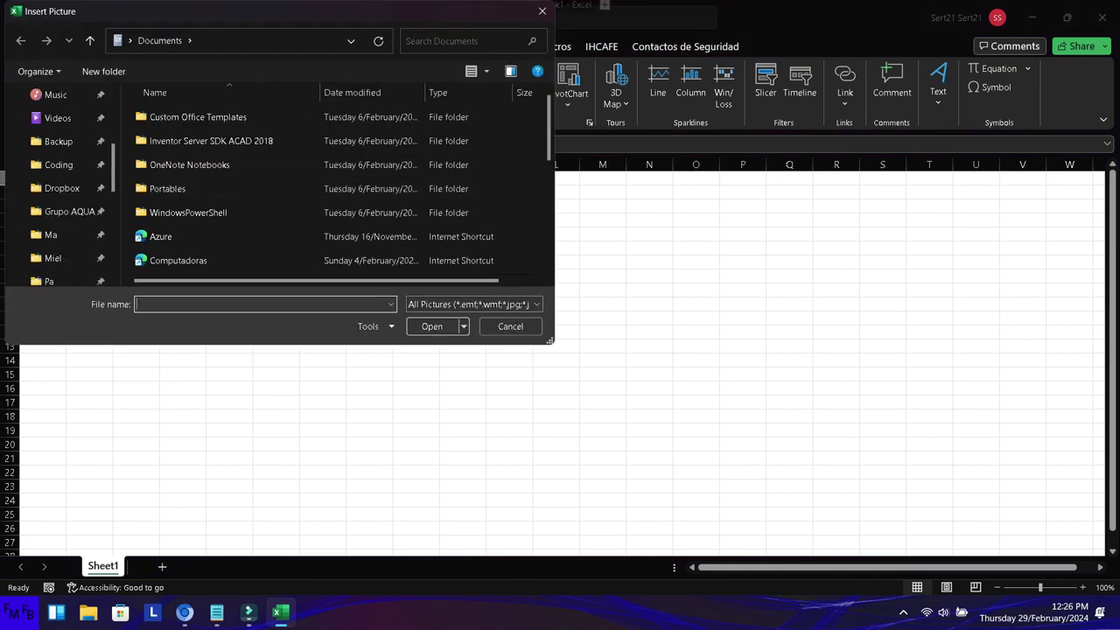
{"action": "scroll", "coordinate": [61, 188], "scroll_direction": "down", "scroll_amount": 1}
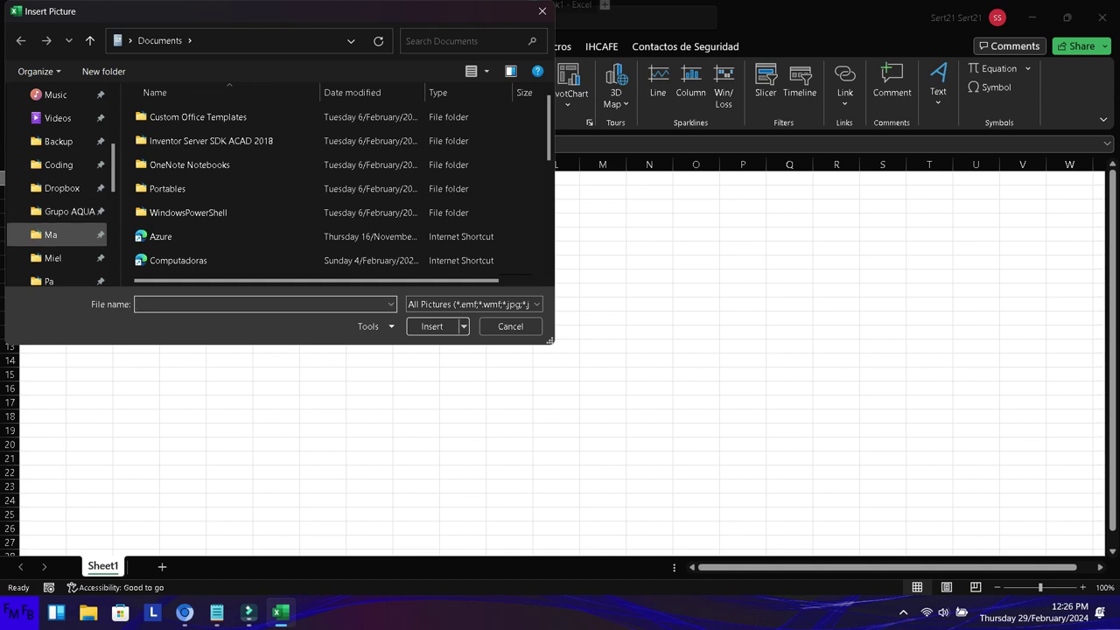
{"action": "scroll", "coordinate": [62, 165], "scroll_direction": "down", "scroll_amount": 2}
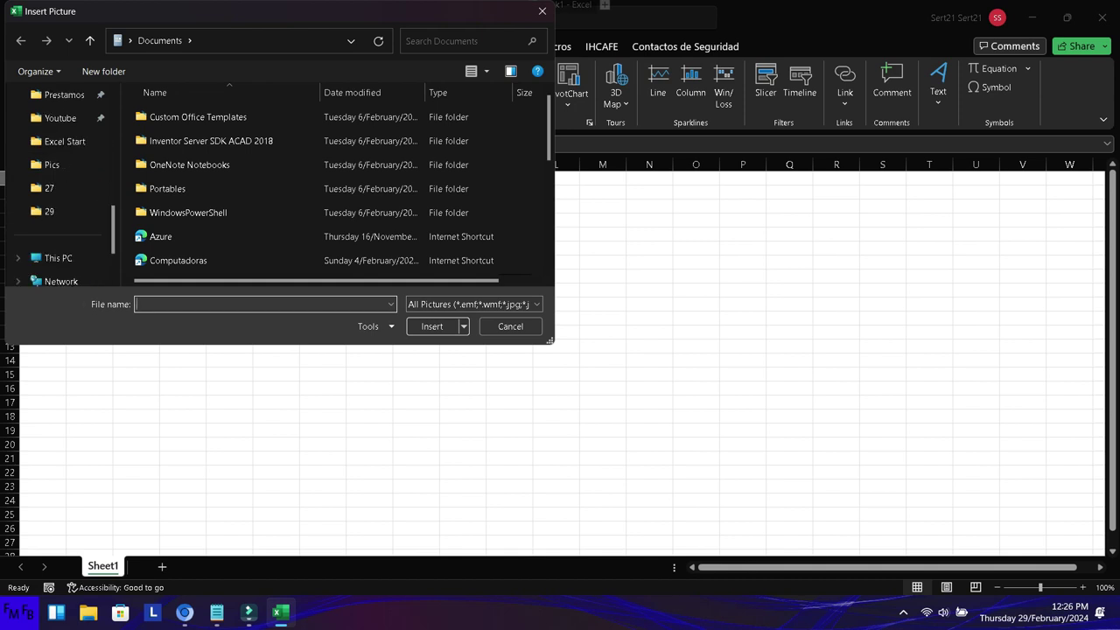
{"action": "left_click", "coordinate": [60, 117]}
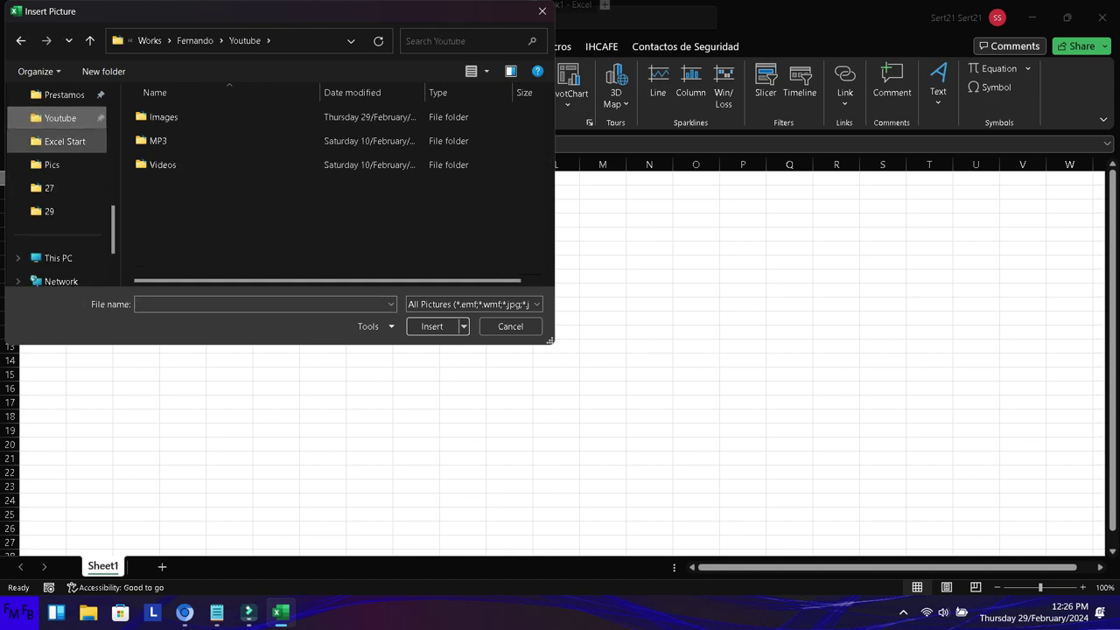
{"action": "double_click", "coordinate": [163, 116]}
{"action": "double_click", "coordinate": [170, 130]}
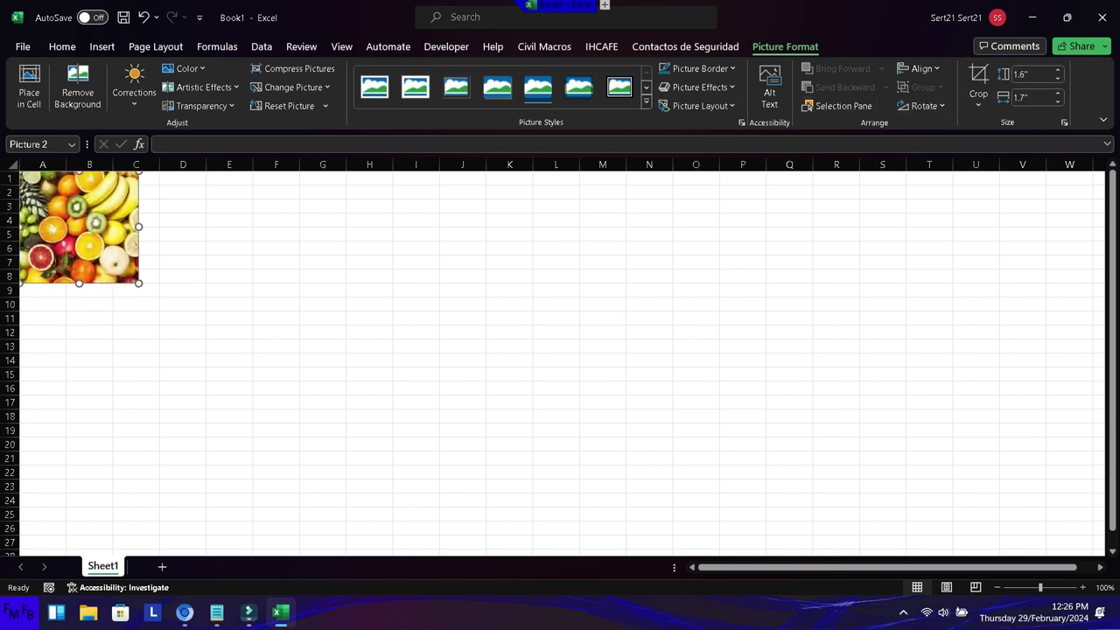
Turn off Lock aspect ratio for the fruit picture in Format Picture, then reselect it
{"action": "key", "text": "ctrl+1"}
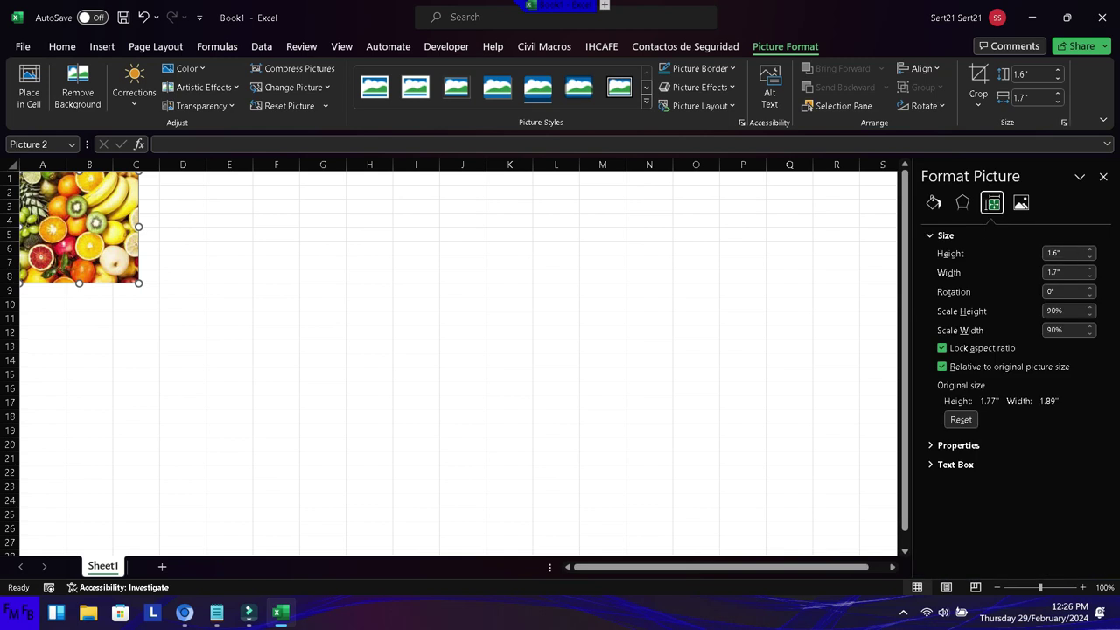
{"action": "key", "text": "alt+a"}
{"action": "left_click", "coordinate": [835, 303]}
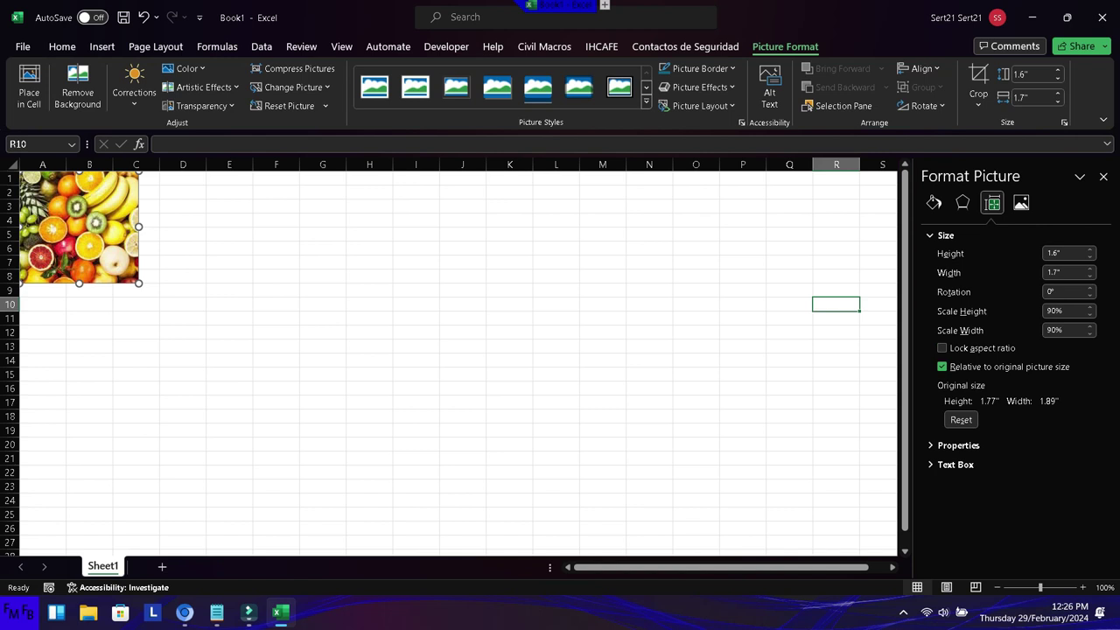
{"action": "left_click", "coordinate": [79, 227]}
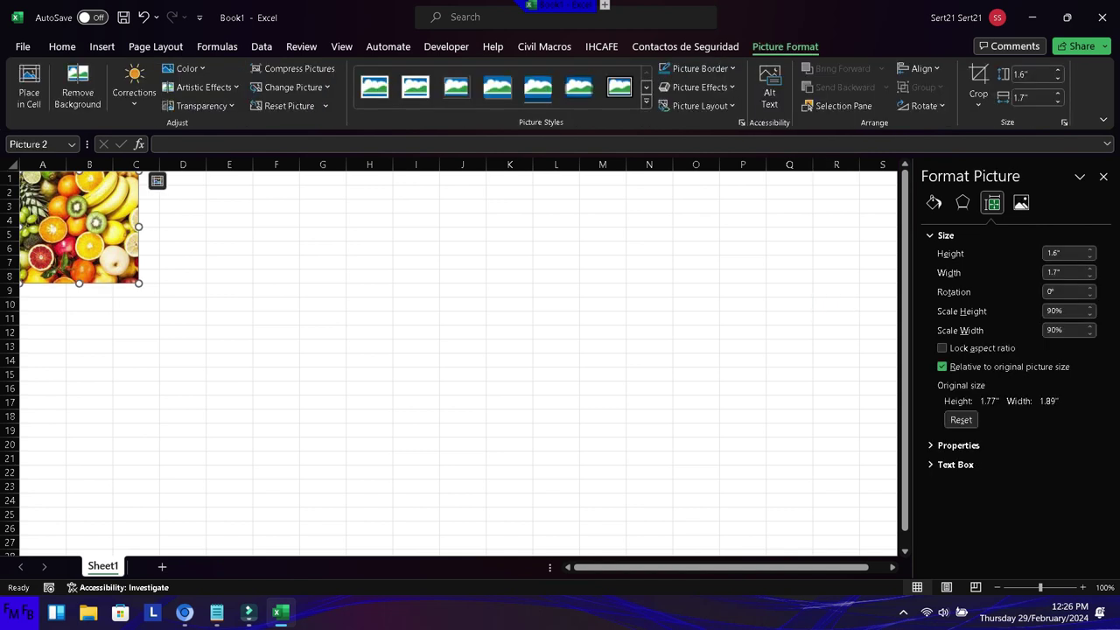
Undo a distorted stretch, then Shift-drag a corner to enlarge the picture to 106% (1.87" × 1.99")
{"action": "left_click_drag", "start_coordinate": [139, 282], "coordinate": [221, 244]}
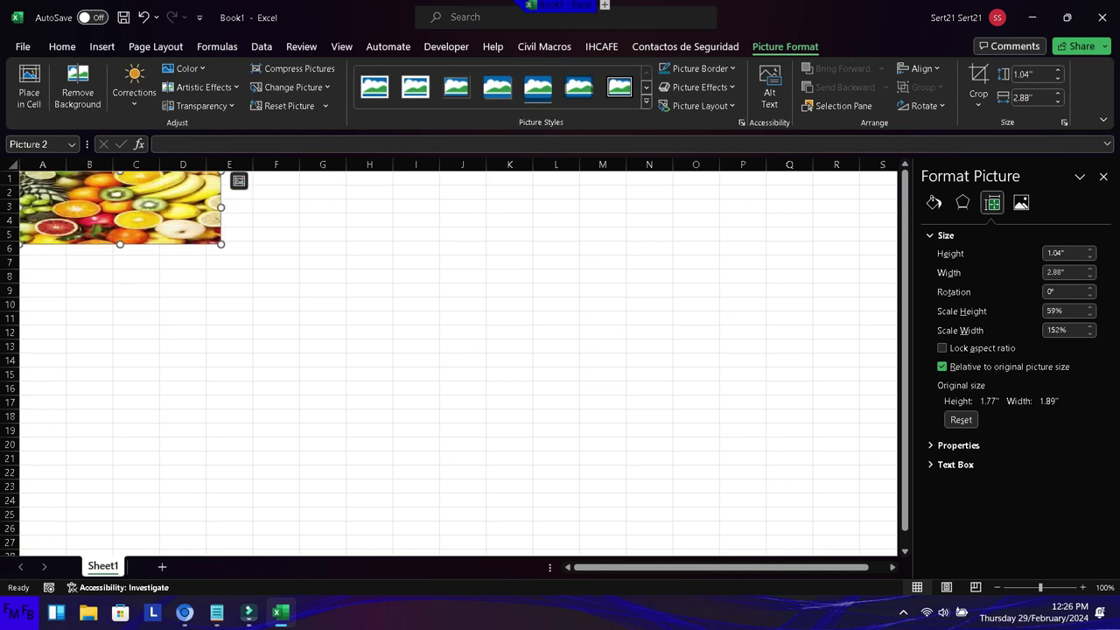
{"action": "key", "text": "ctrl+z"}
{"action": "left_click_drag", "start_coordinate": [138, 283], "coordinate": [148, 292]}
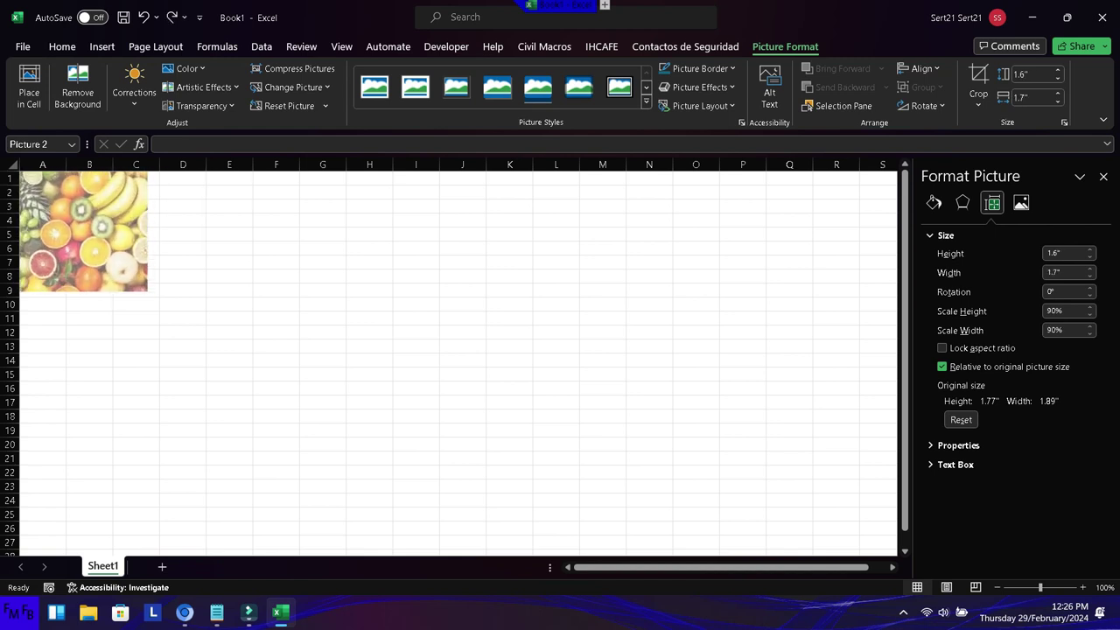
{"action": "left_click_drag", "start_coordinate": [148, 291], "coordinate": [159, 302]}
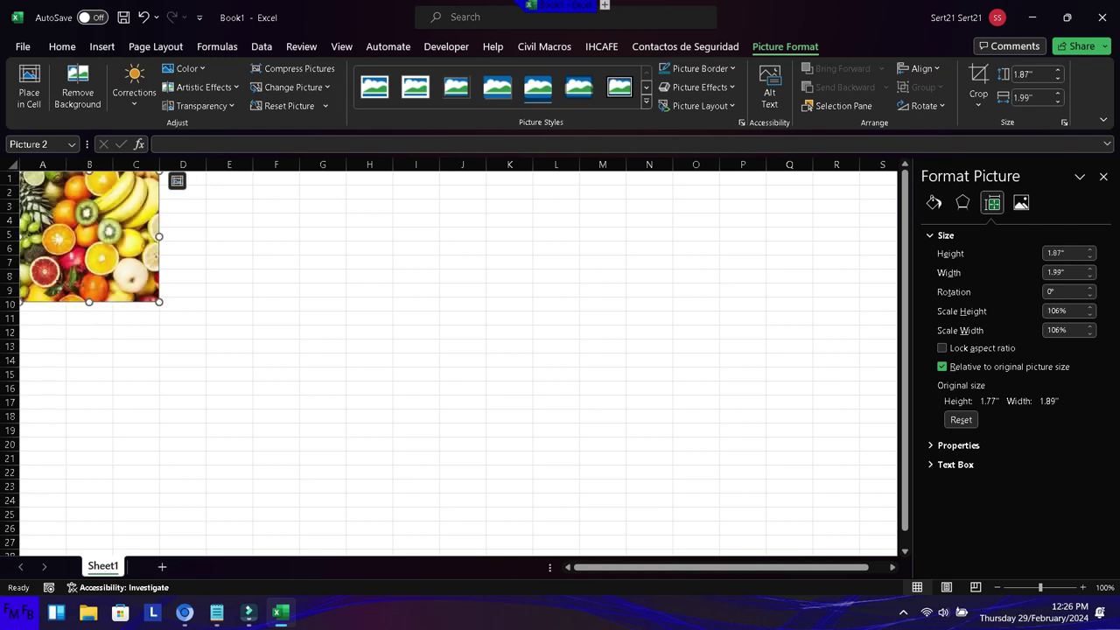
{"action": "key", "text": "alt+Tab"}
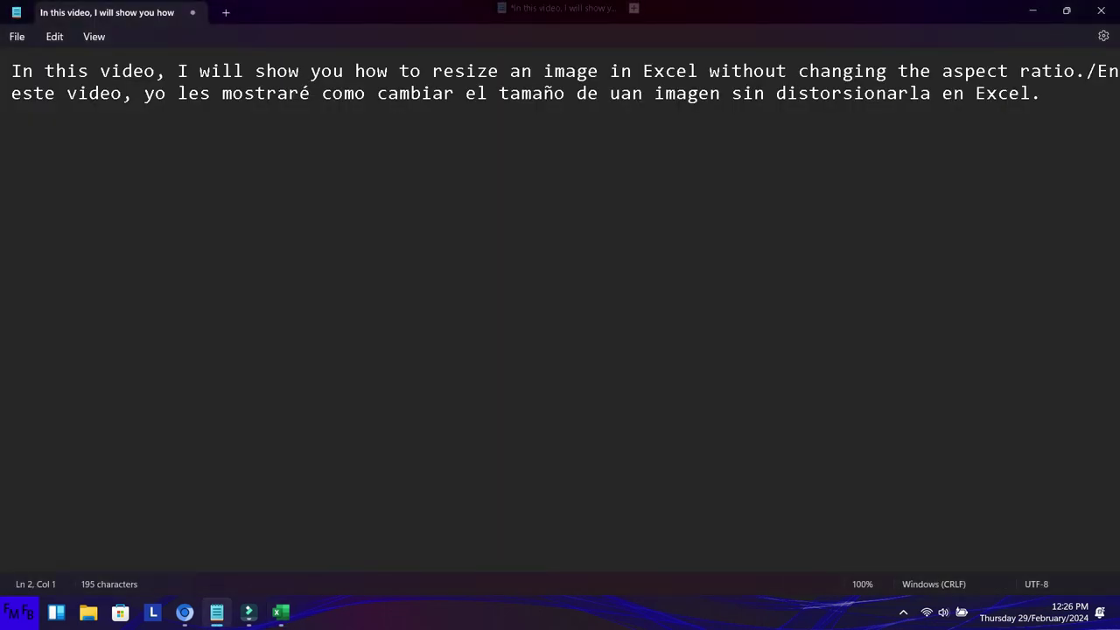
Add the English and Spanish note about holding Shift to resize when Lock aspect ratio is off
{"action": "type", "text": "If you don't have lock aspect raio enables, you need to press and hold the shift key, when resizing."}
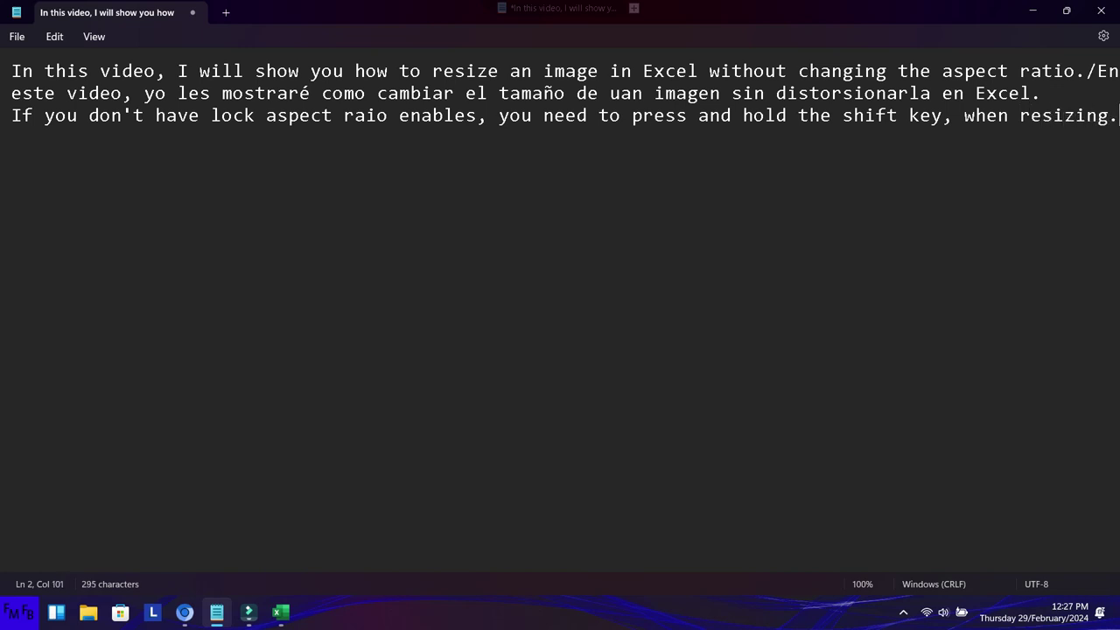
{"action": "type", "text": "/"}
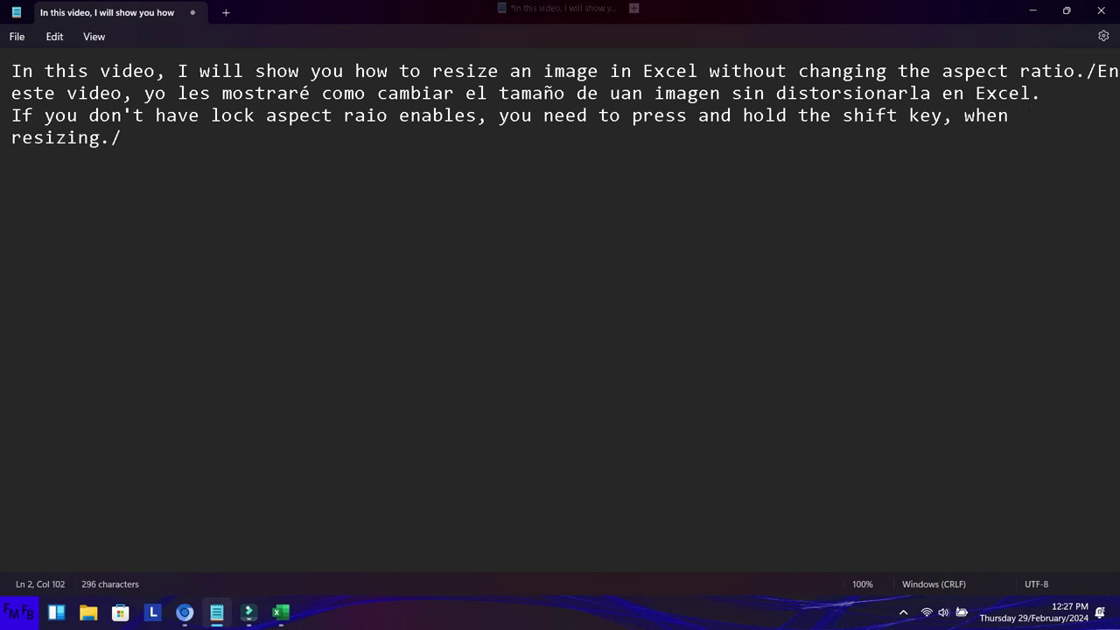
{"action": "type", "text": "Si n"}
{"action": "type", "text": "o tien"}
{"action": "type", "text": "e h"}
{"action": "type", "text": "abili"}
{"action": "type", "text": "tada "}
{"action": "type", "text": "la o"}
{"action": "type", "text": "pcion de L"}
{"action": "type", "text": "ock "}
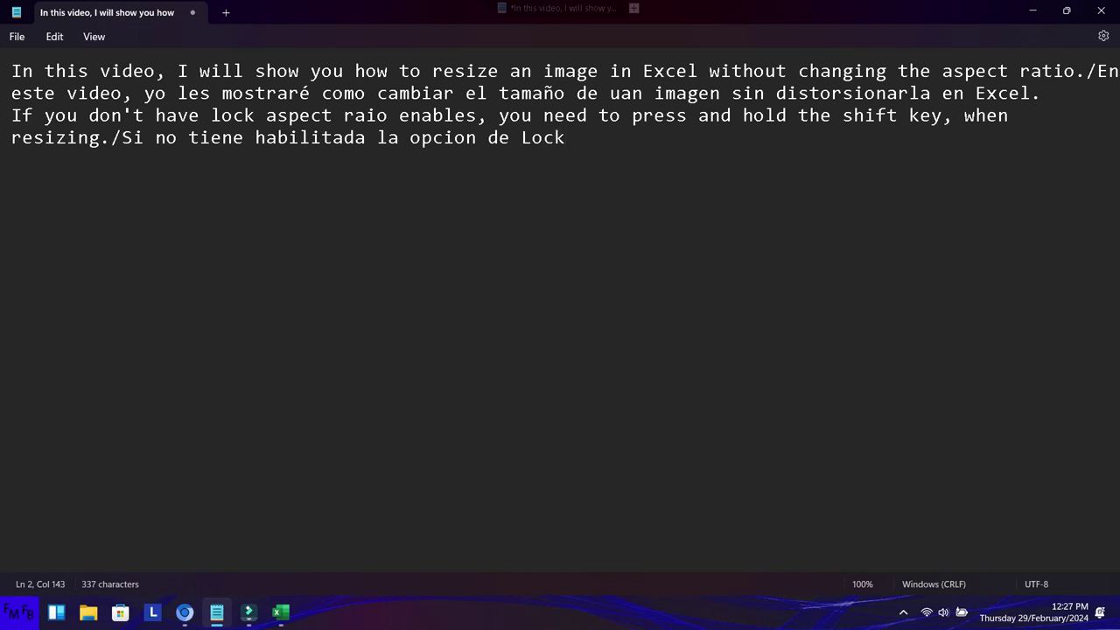
{"action": "type", "text": "Aspect ratio, debe de presionar "}
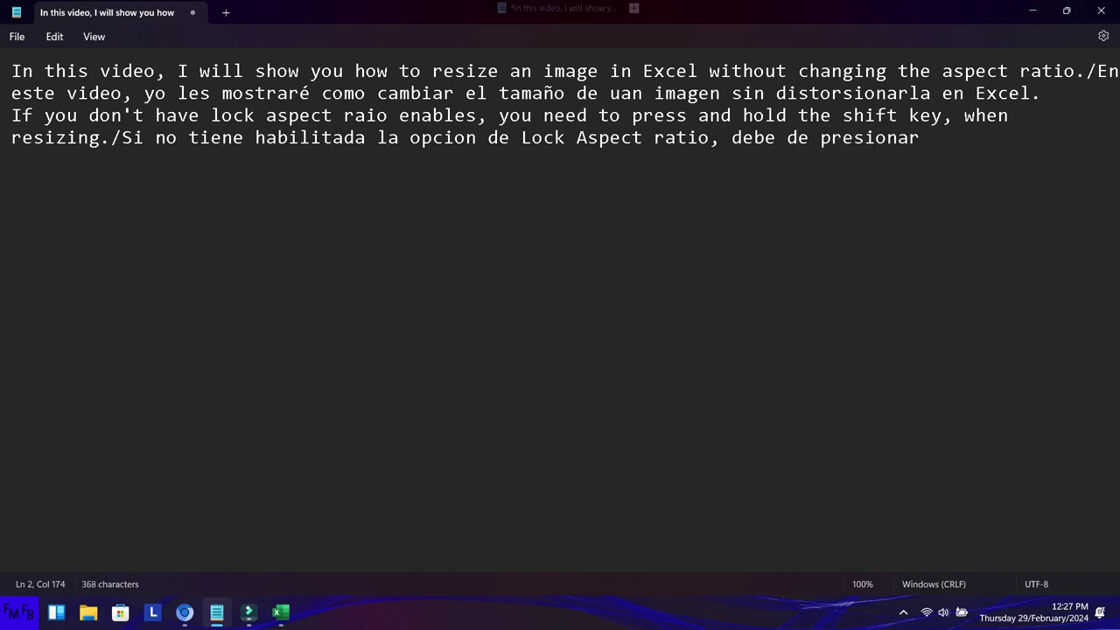
{"action": "type", "text": "y mant"}
{"action": "type", "text": "ener presionado la tecla shift, mientras cambia el tamaño de la imagen."}
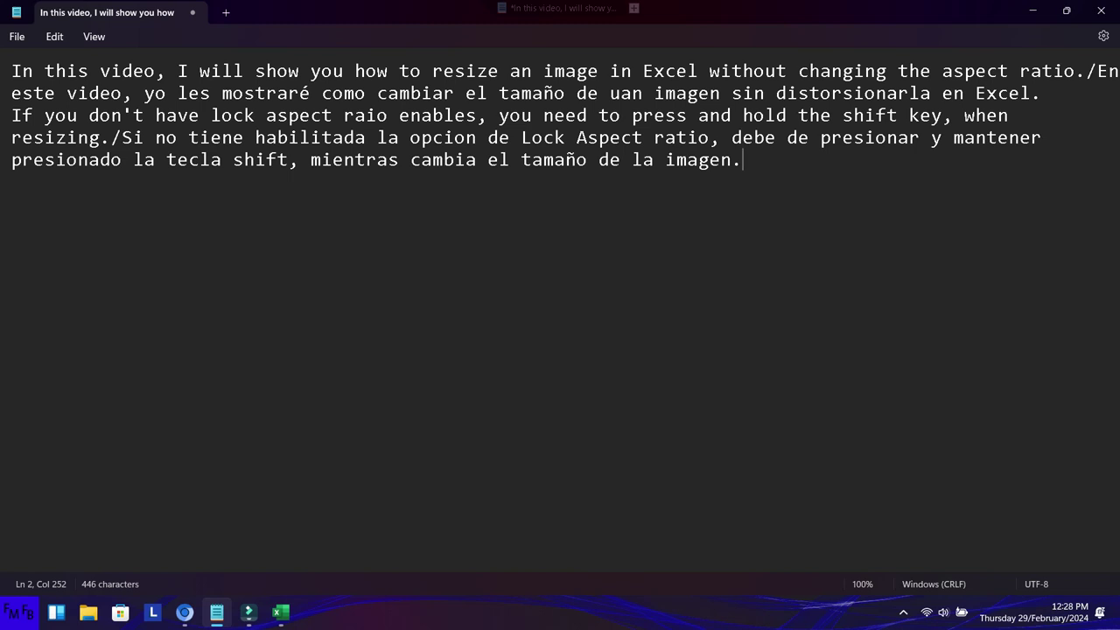
{"action": "left_click", "coordinate": [903, 611]}
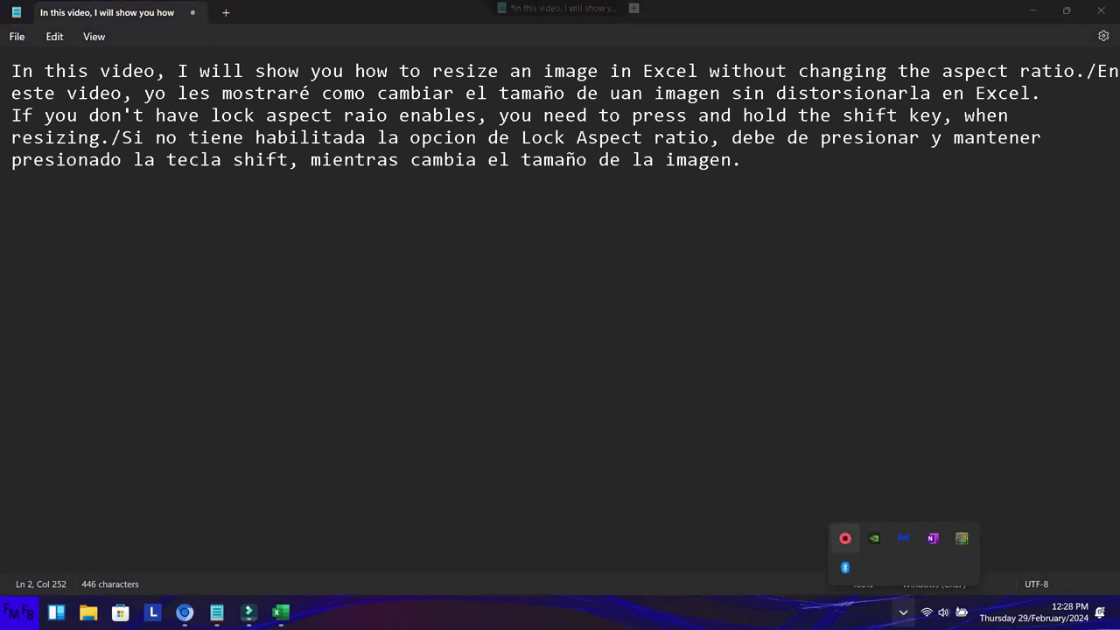